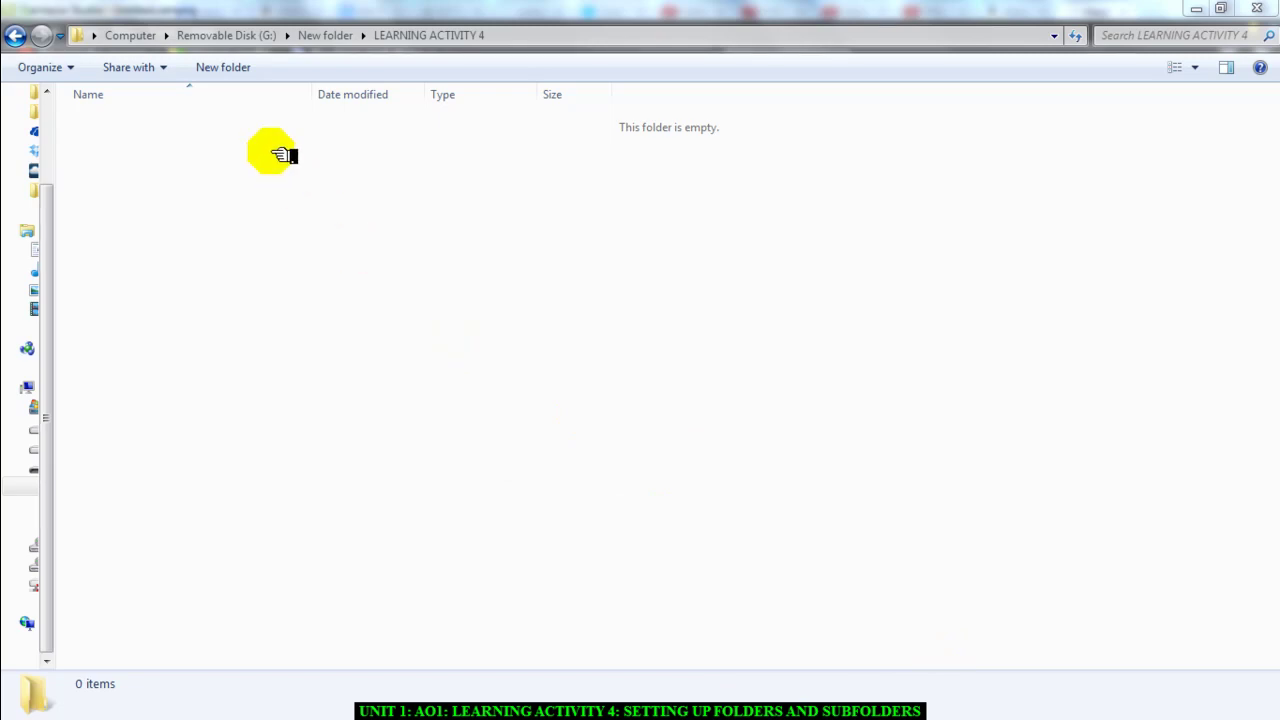
# Create a new folder named ASHDOWN SCHOOL inside LEARNING ACTIVITY 4
pyautogui.click(228, 68)
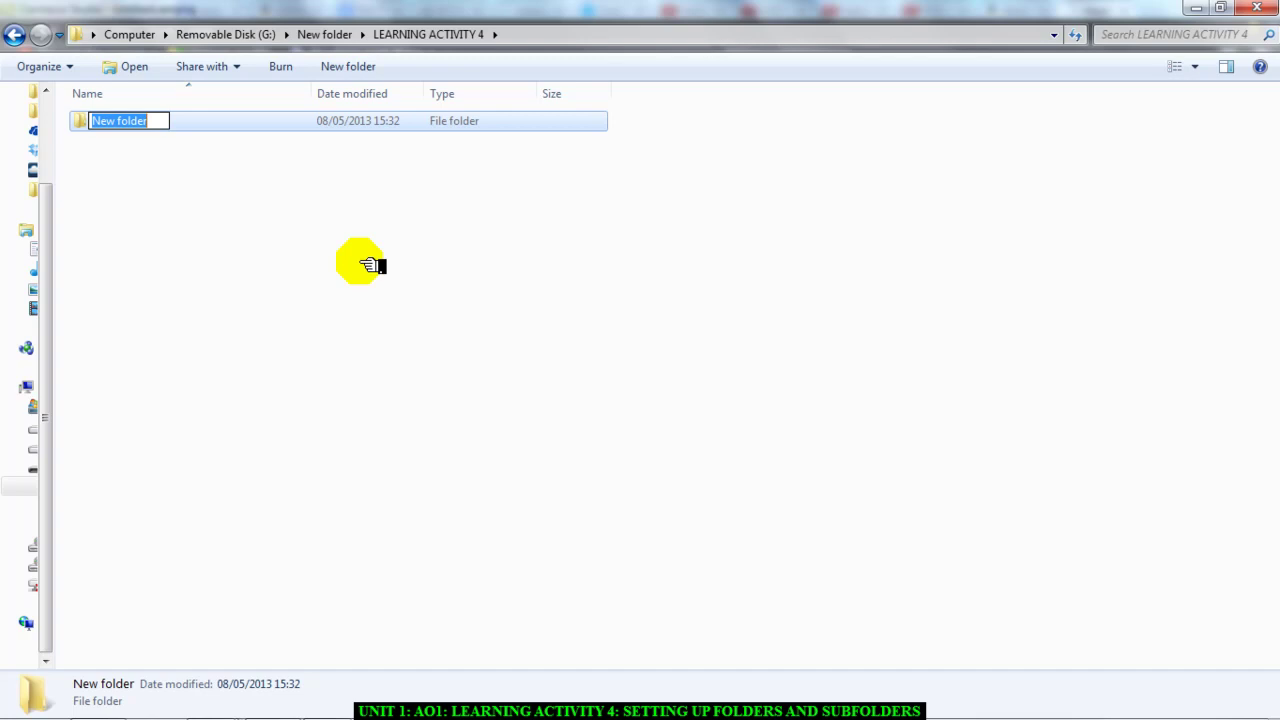
pyautogui.write('ASHDOW')
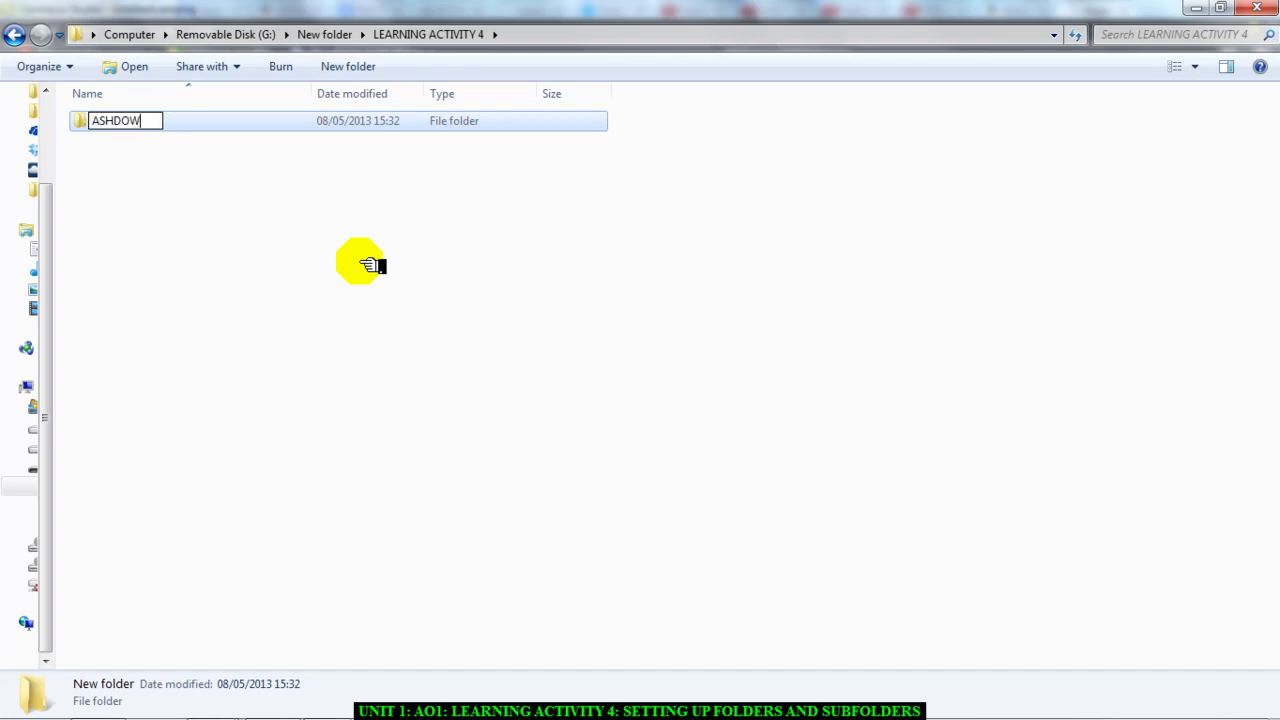
pyautogui.write('N SCHOOL')
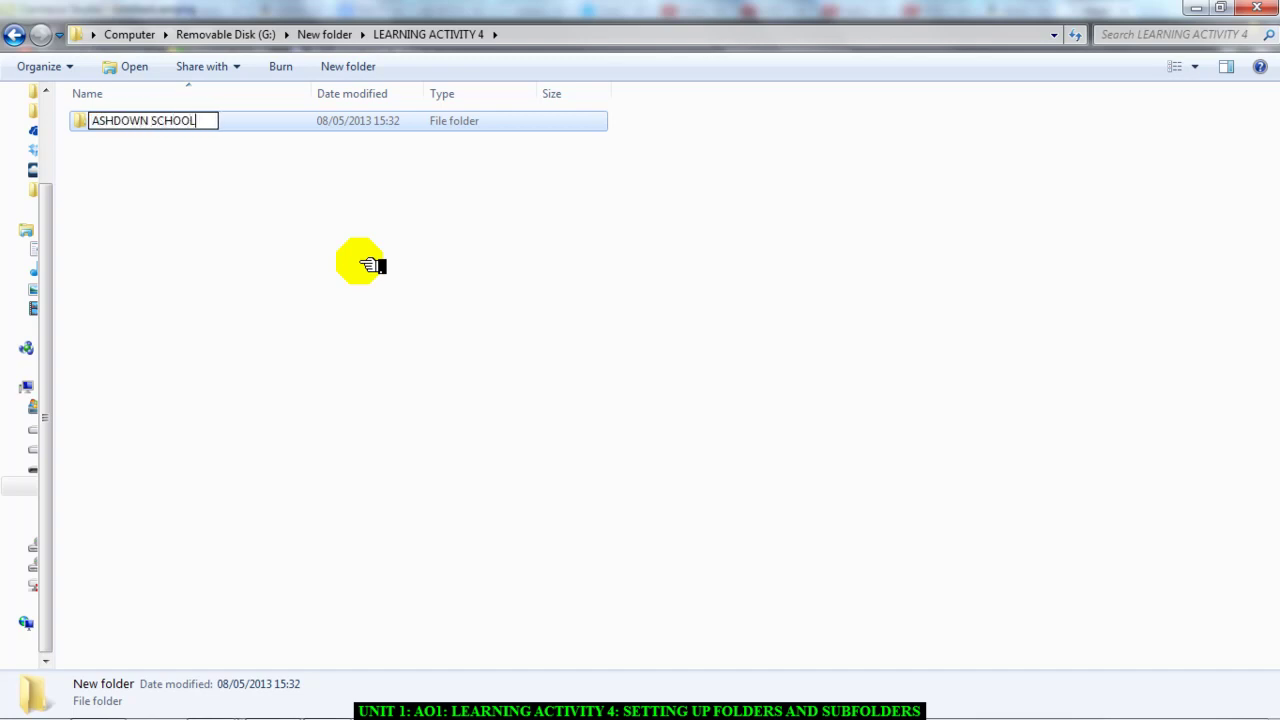
pyautogui.click(197, 210)
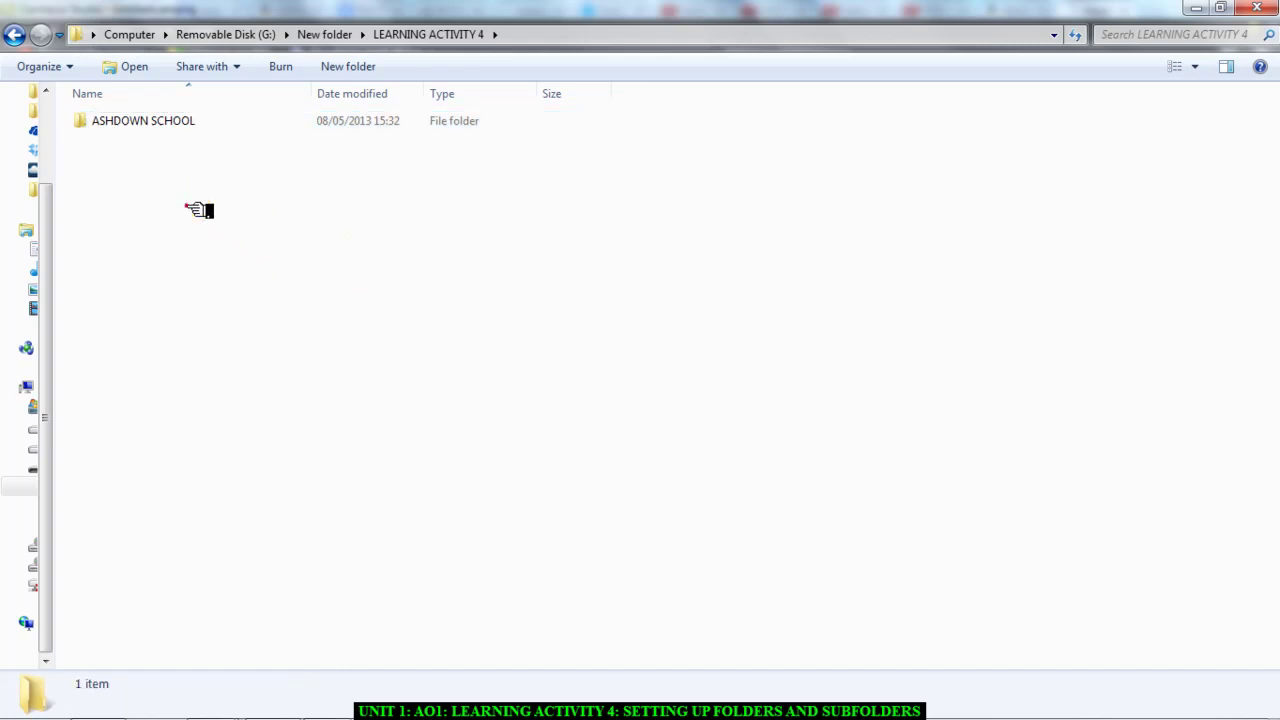
# Inside ASHDOWN SCHOOL, add subfolders MATHS, SCIENCE, a default-named folder, and start MUSIC
pyautogui.doubleClick(160, 122)
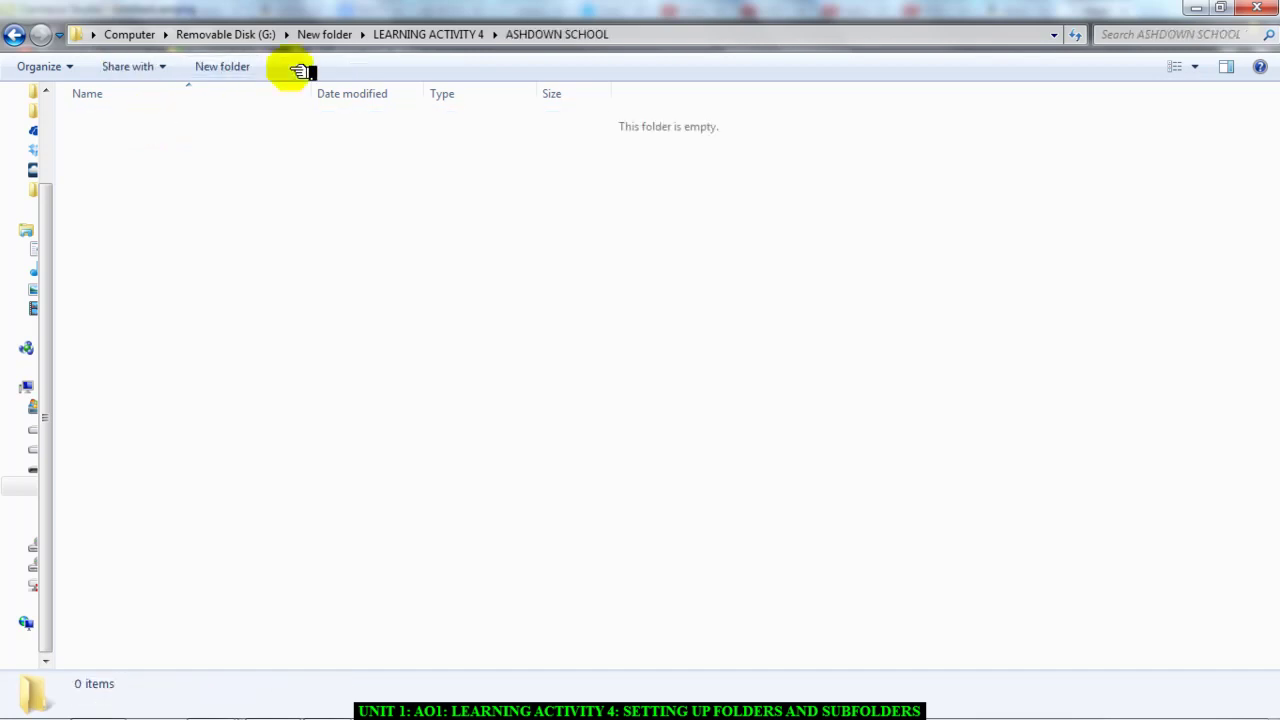
pyautogui.click(217, 77)
pyautogui.write('MA')
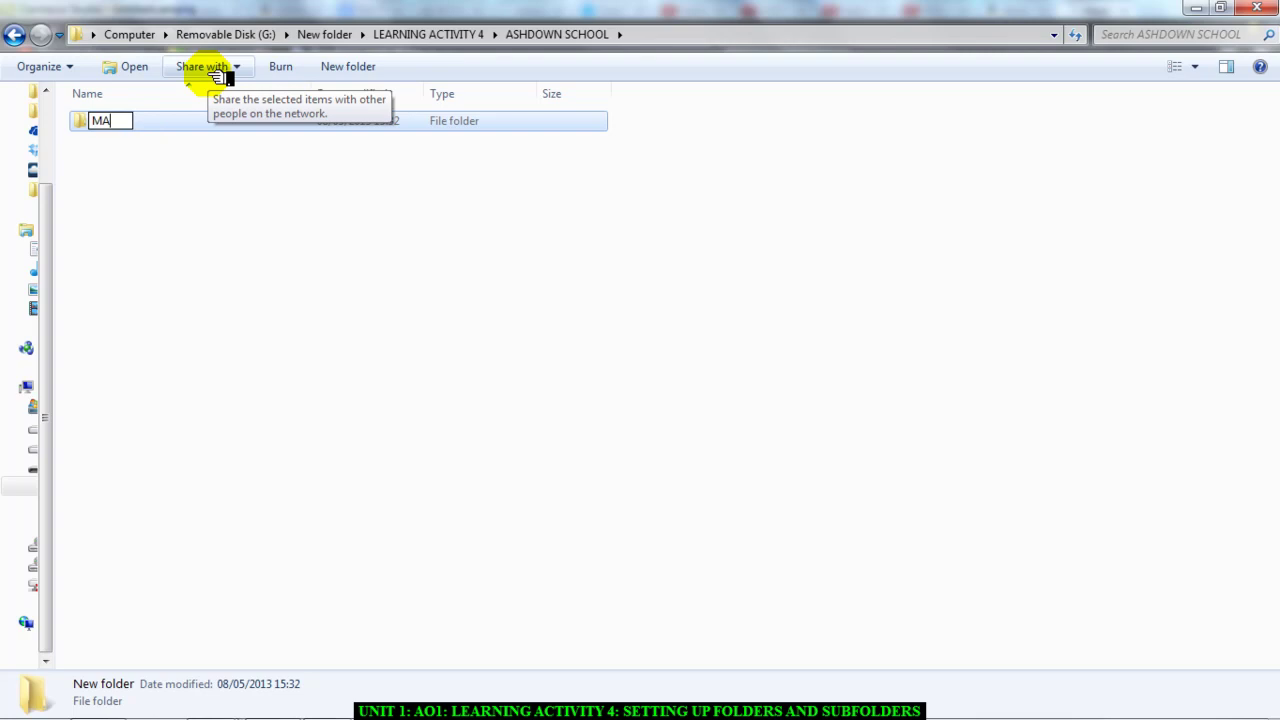
pyautogui.write('THS')
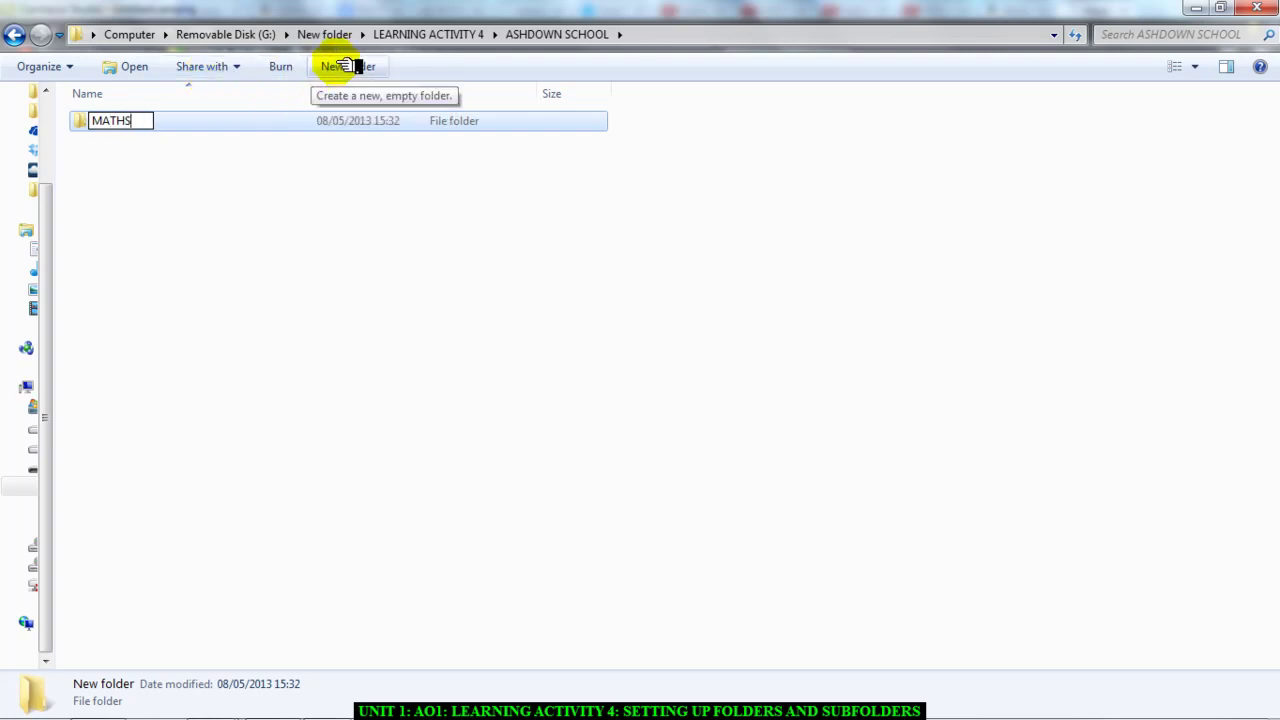
pyautogui.click(343, 66)
pyautogui.write('ENG')
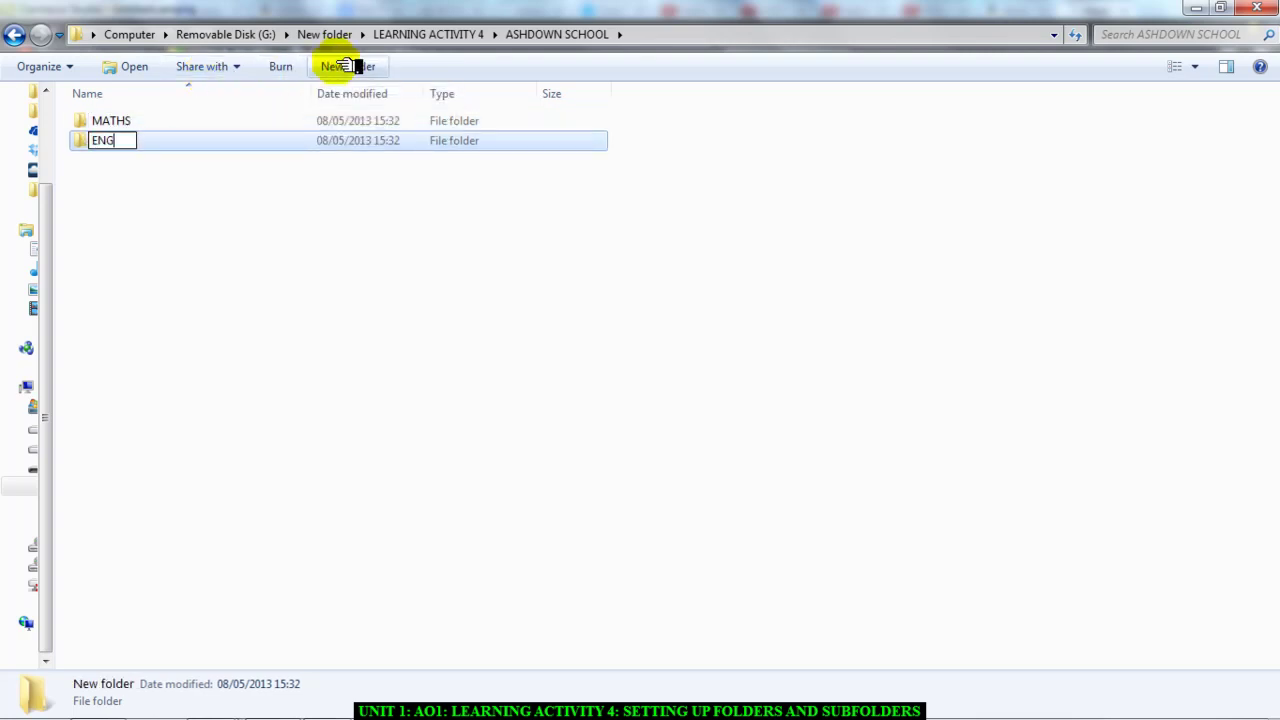
pyautogui.write('LISH')
pyautogui.click(343, 66)
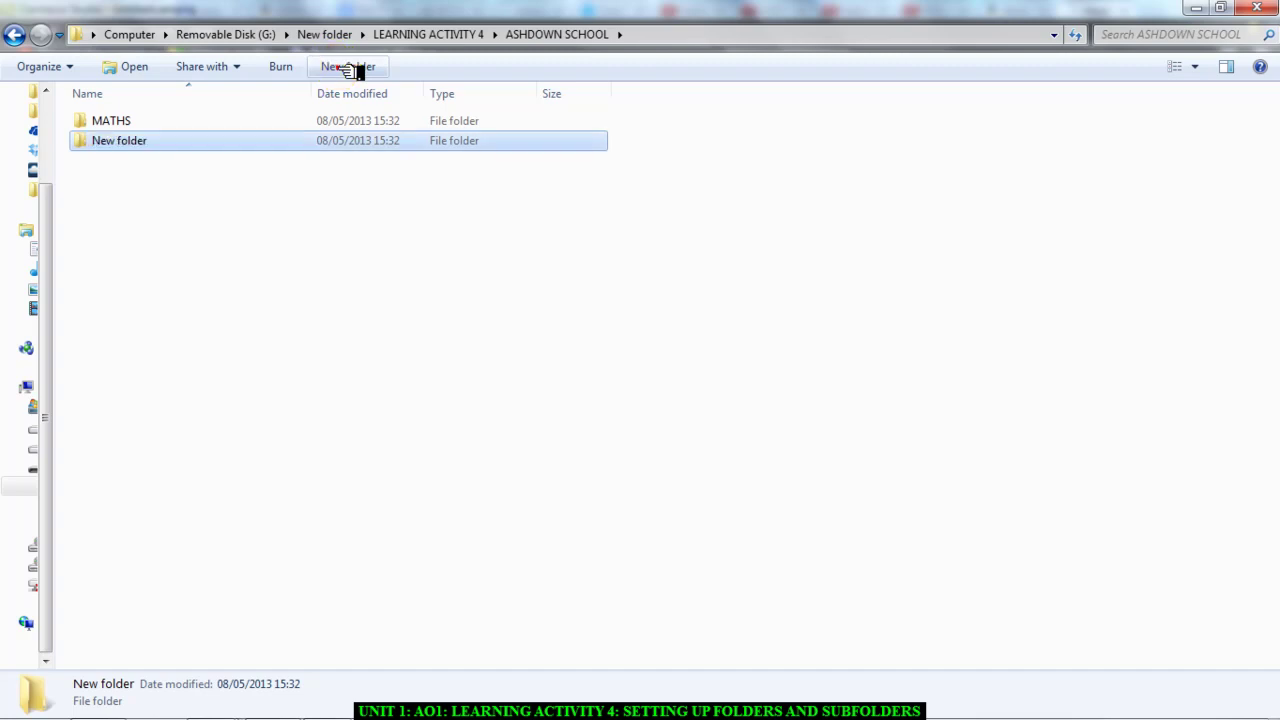
pyautogui.write('SC')
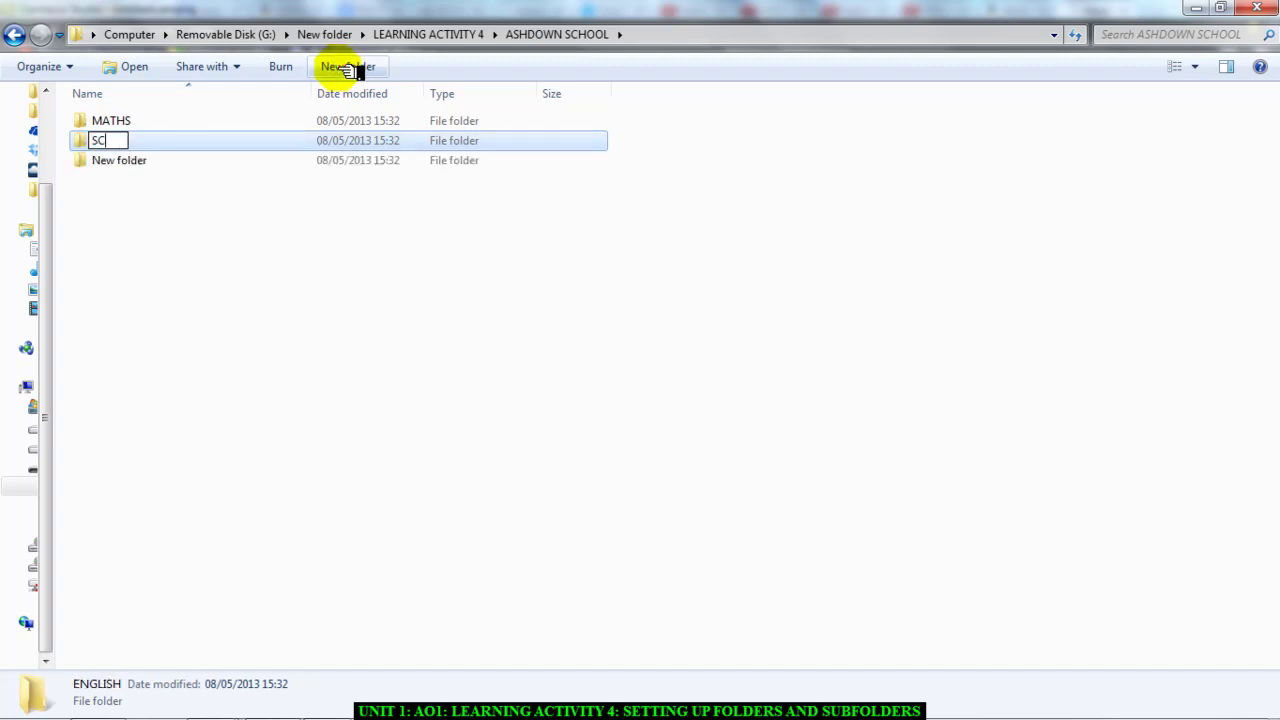
pyautogui.write('IENCE')
pyautogui.click(362, 68)
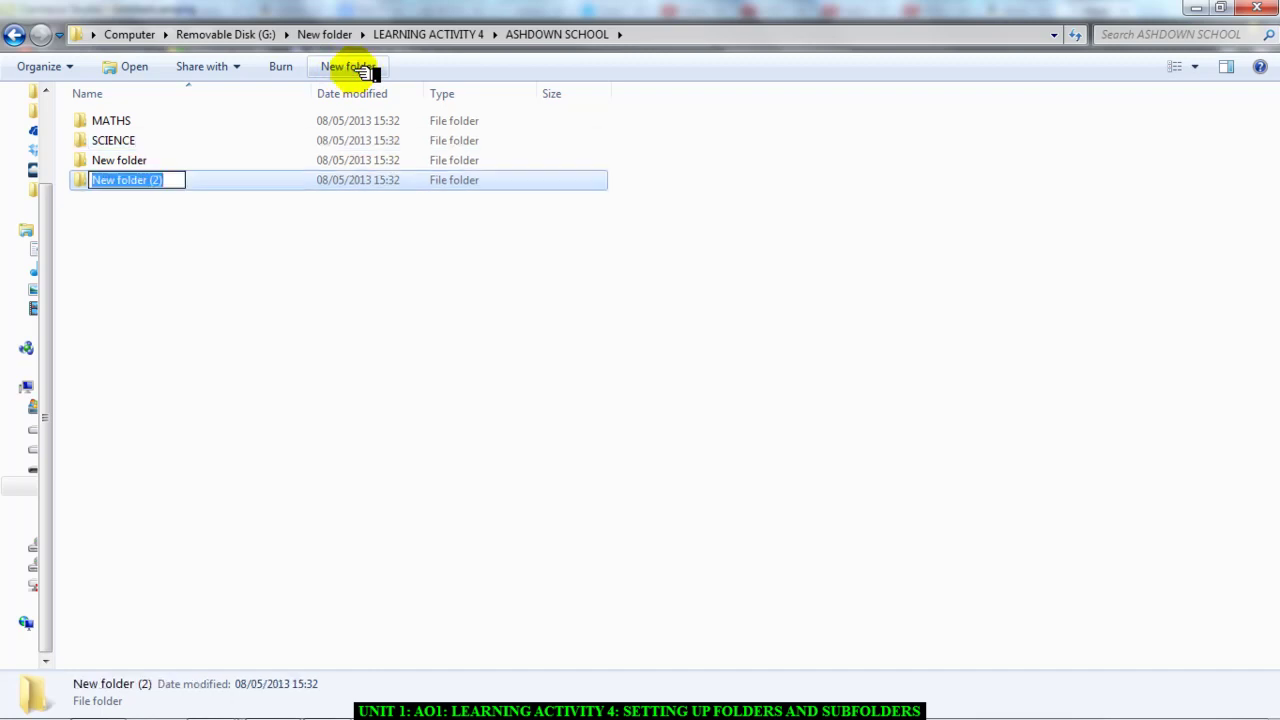
pyautogui.write('M')
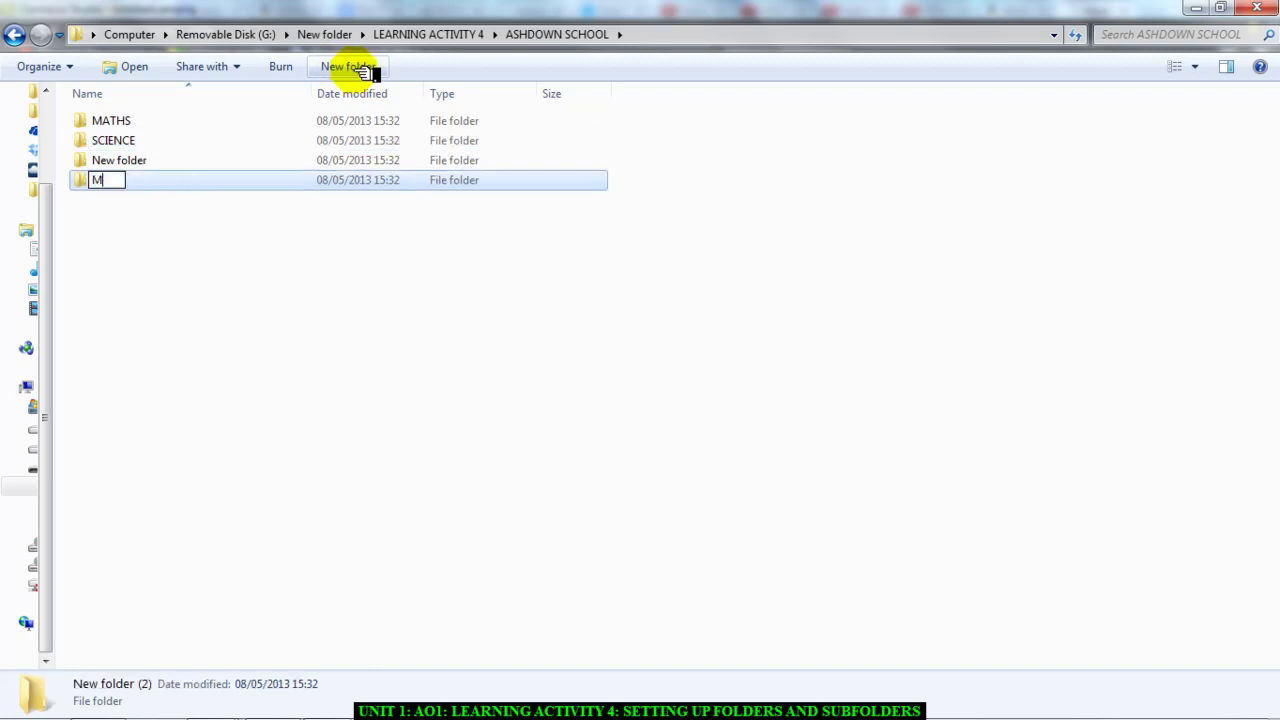
pyautogui.write('USIC')
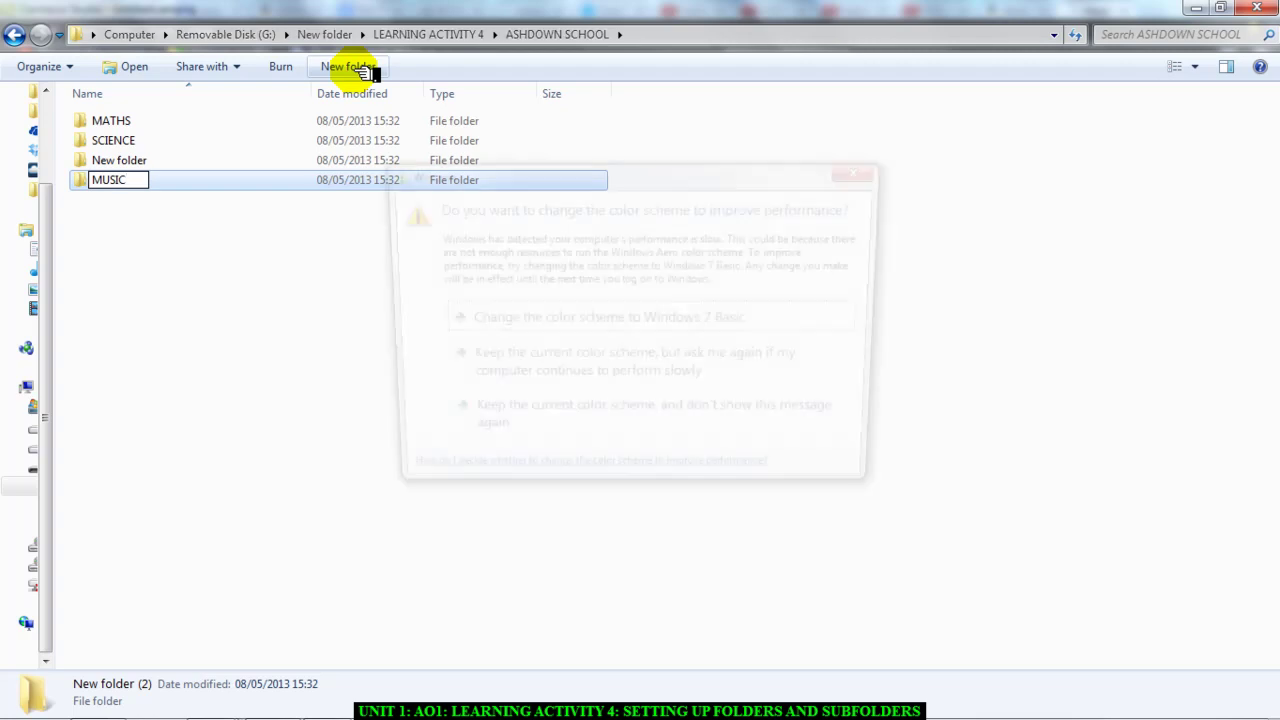
# Dismiss the Windows colour-scheme performance warning, leaving the MUSIC folder confirmed
pyautogui.click(868, 169)
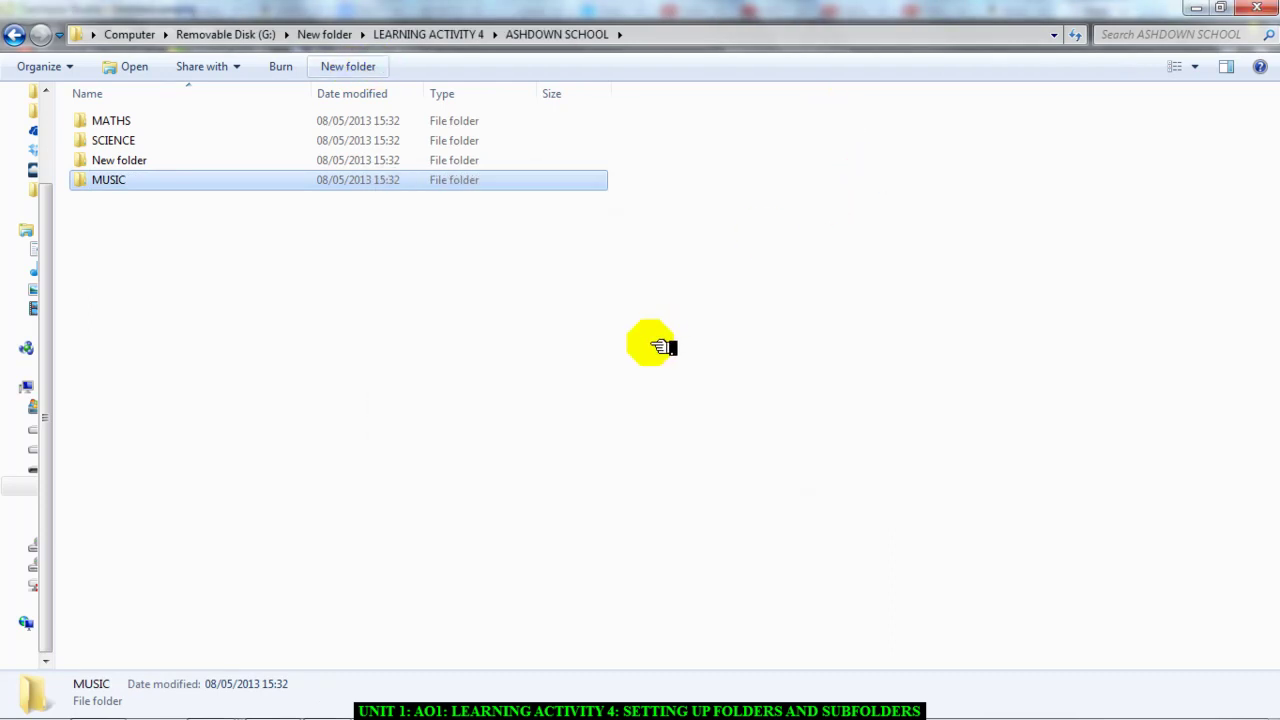